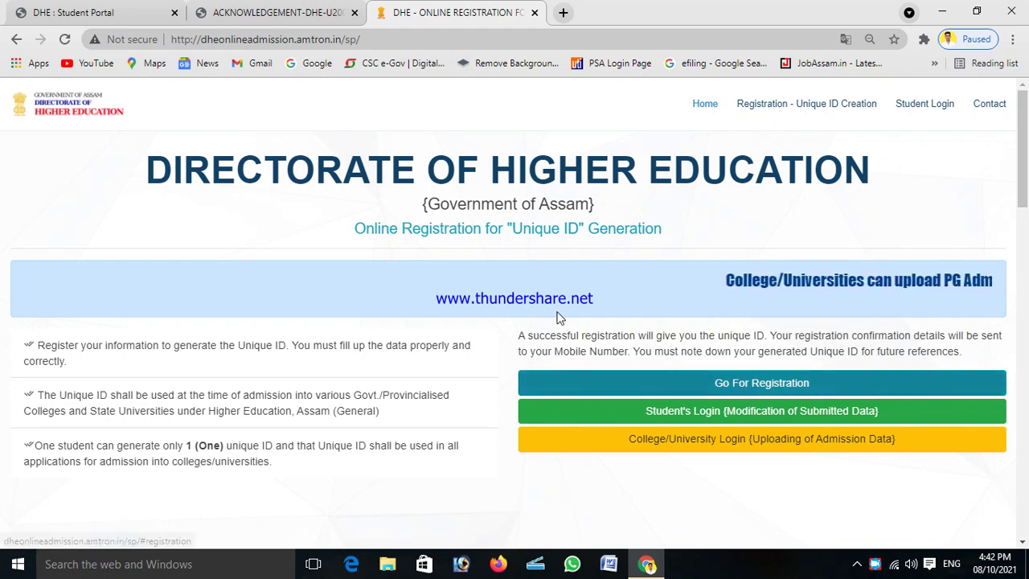
left_click_drag(567, 229, 584, 228)
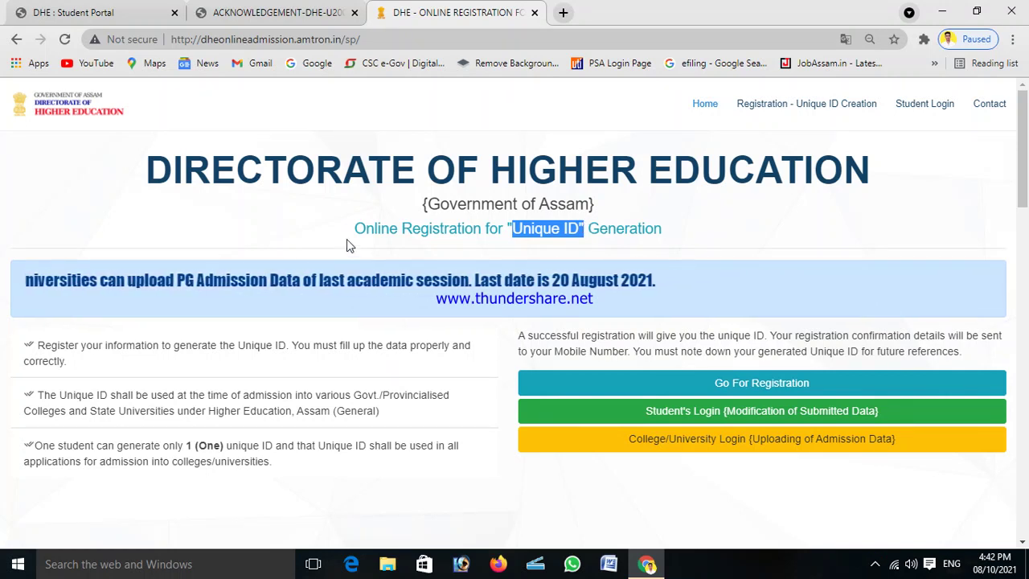
left_click(318, 235)
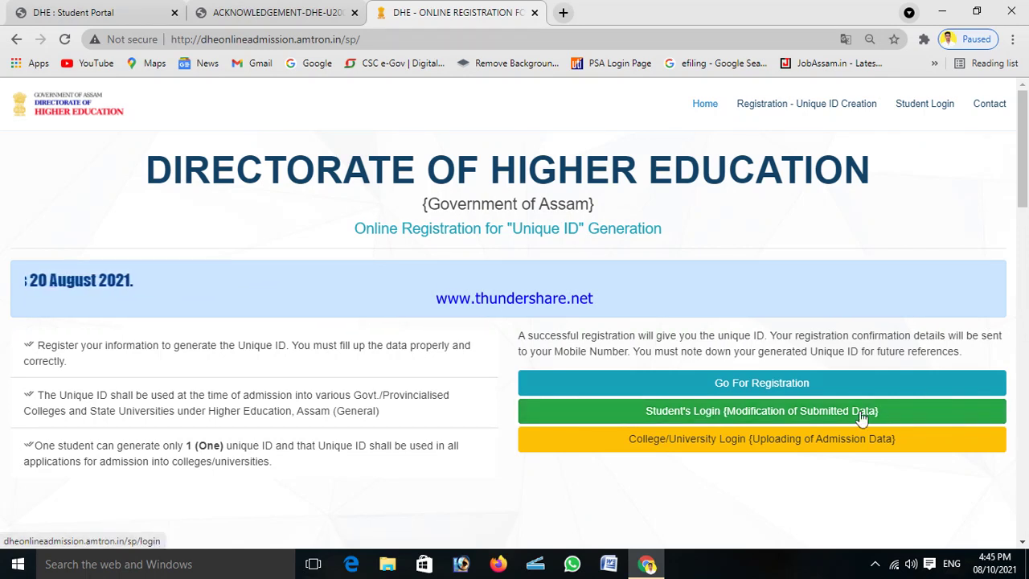
Step: Open the Unique ID registration form from the home page and return to its beginning after a quick look through it
left_click(807, 386)
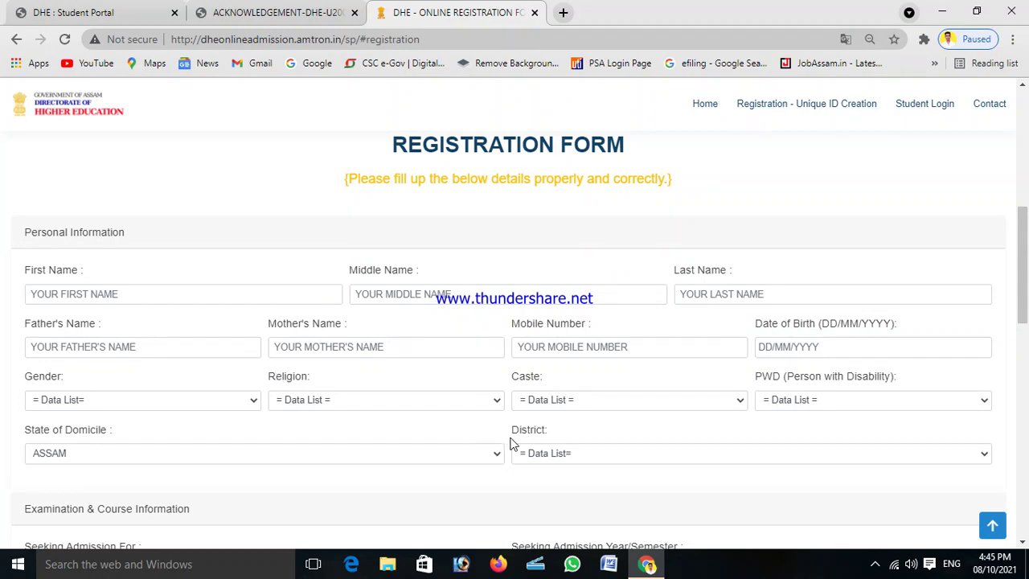
scroll(590, 432, "down", 3)
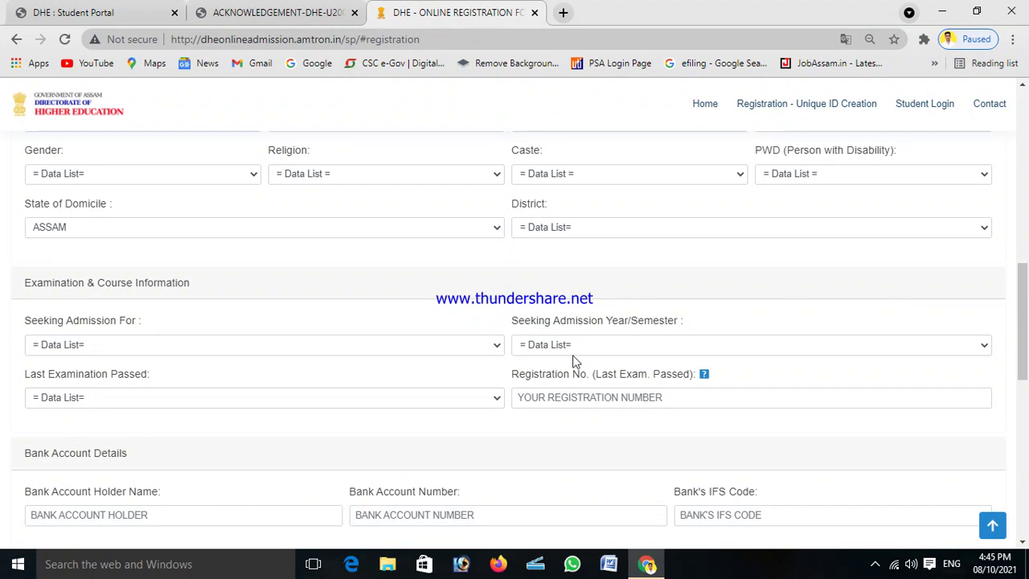
scroll(574, 361, "up", 4)
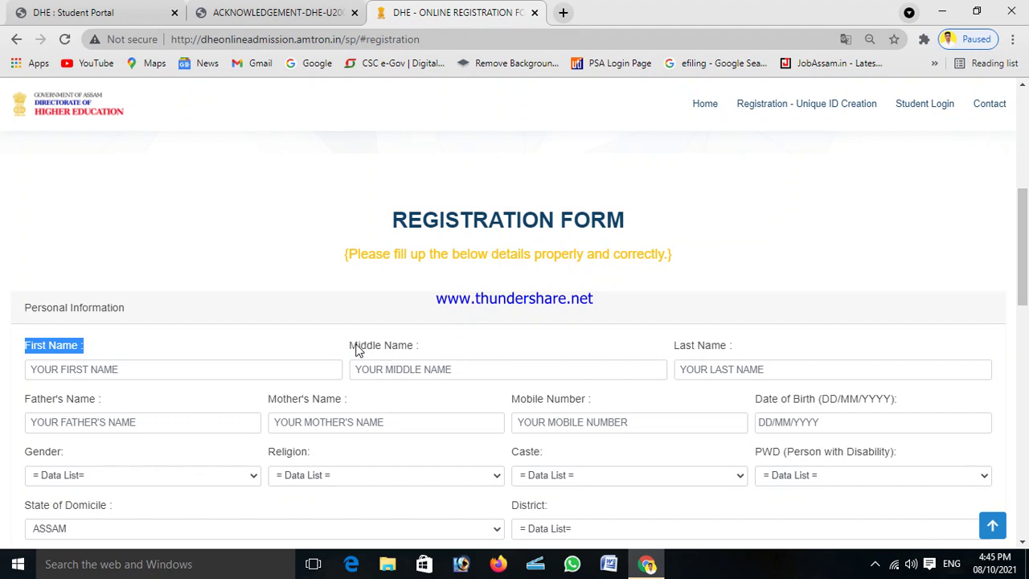
Step: Examine the name, parents' name, mobile number and date of birth fields in the Personal Information section
left_click_drag(347, 343, 424, 355)
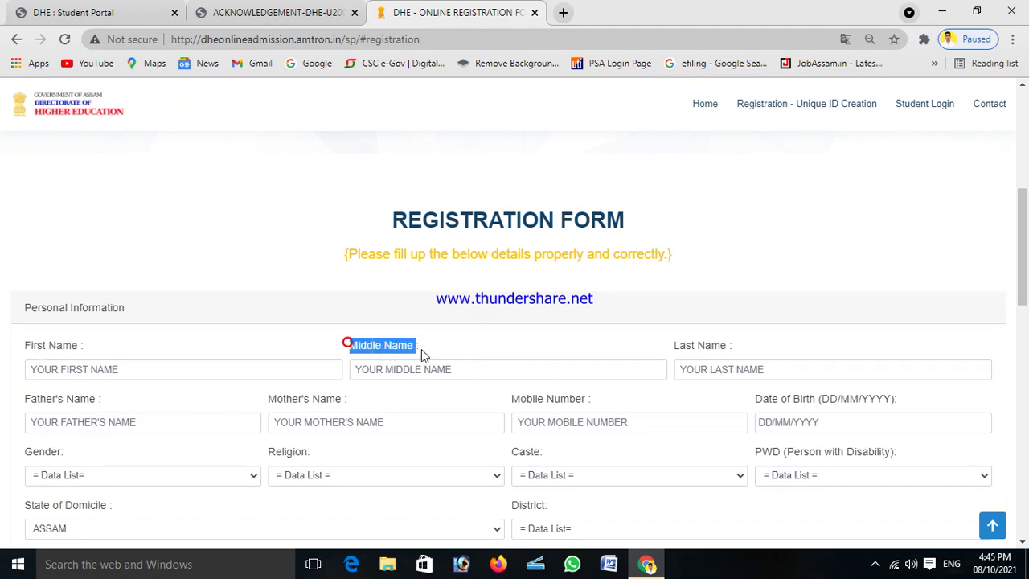
left_click(356, 369)
left_click(496, 315)
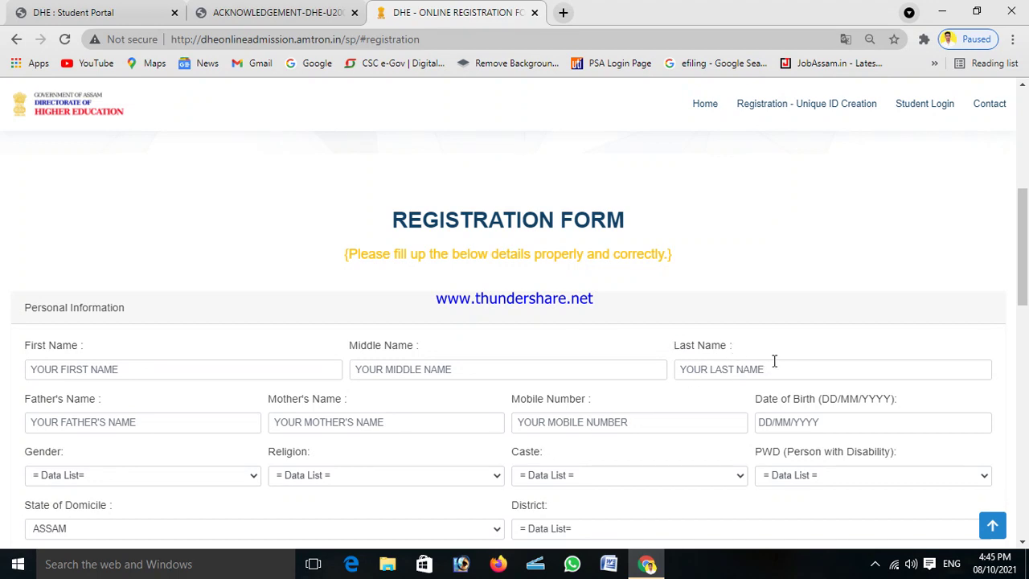
scroll(250, 367, "down", 2)
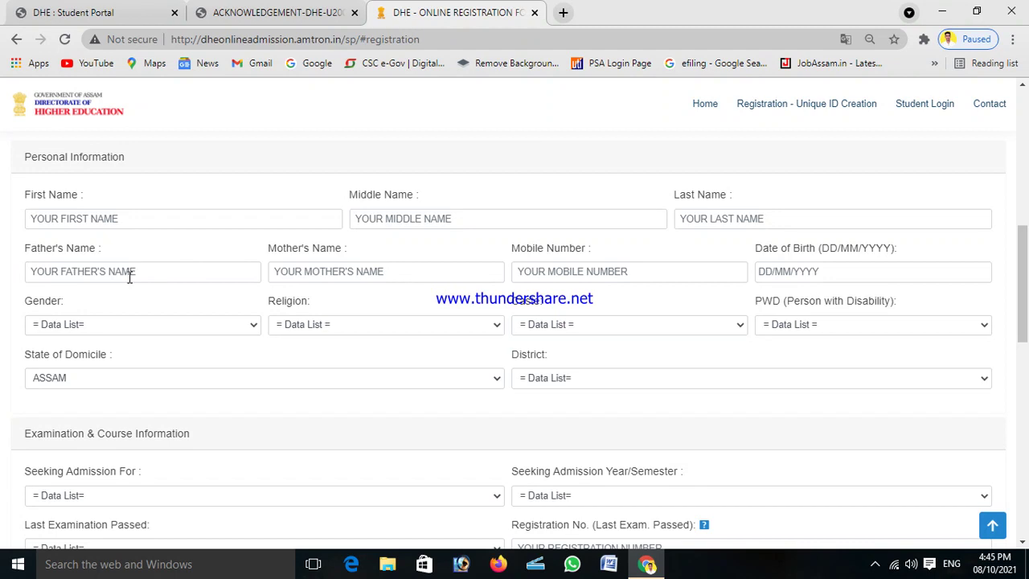
left_click_drag(270, 251, 354, 254)
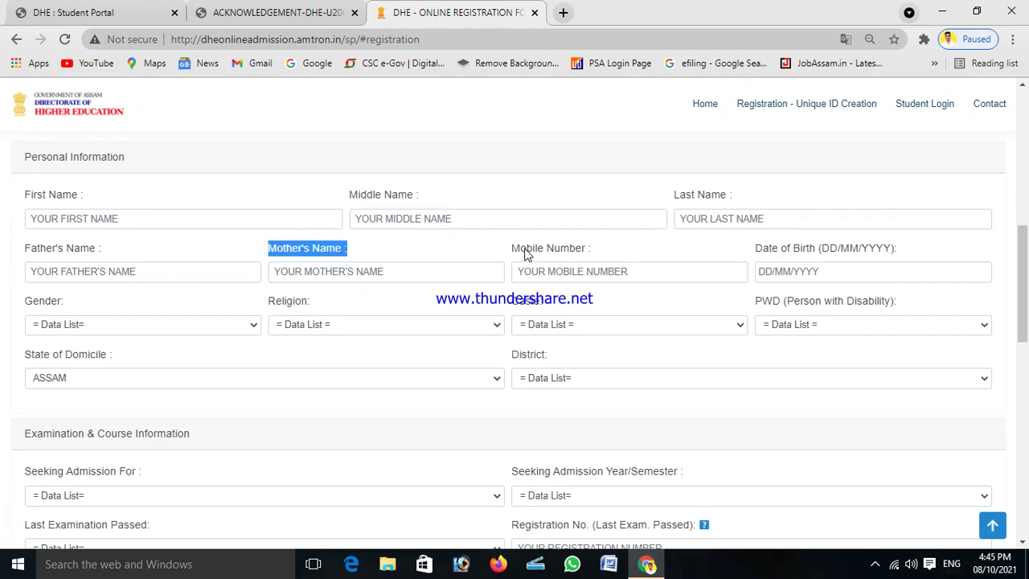
left_click_drag(509, 251, 602, 247)
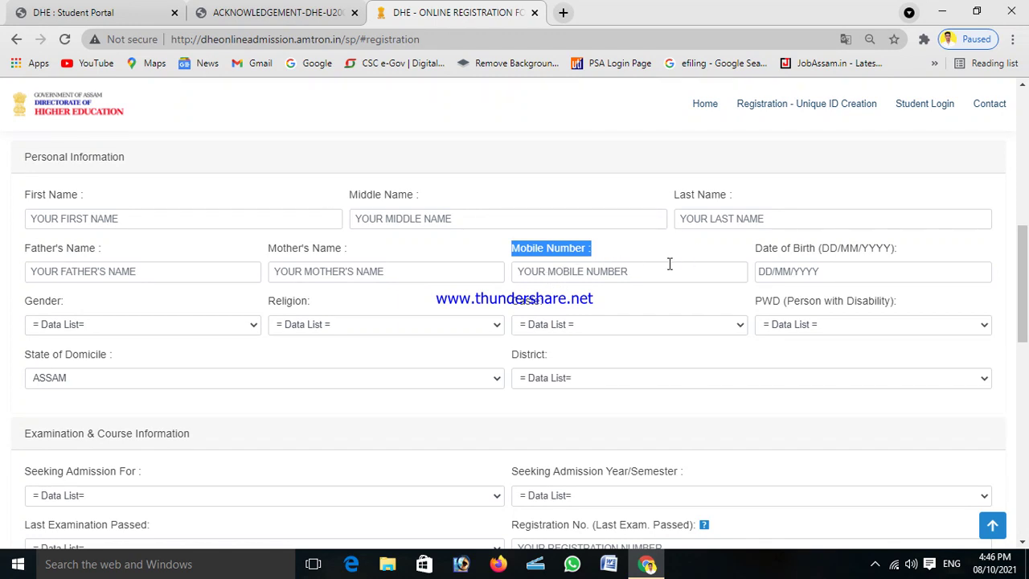
left_click(754, 250)
left_click_drag(762, 252, 907, 257)
left_click(764, 273)
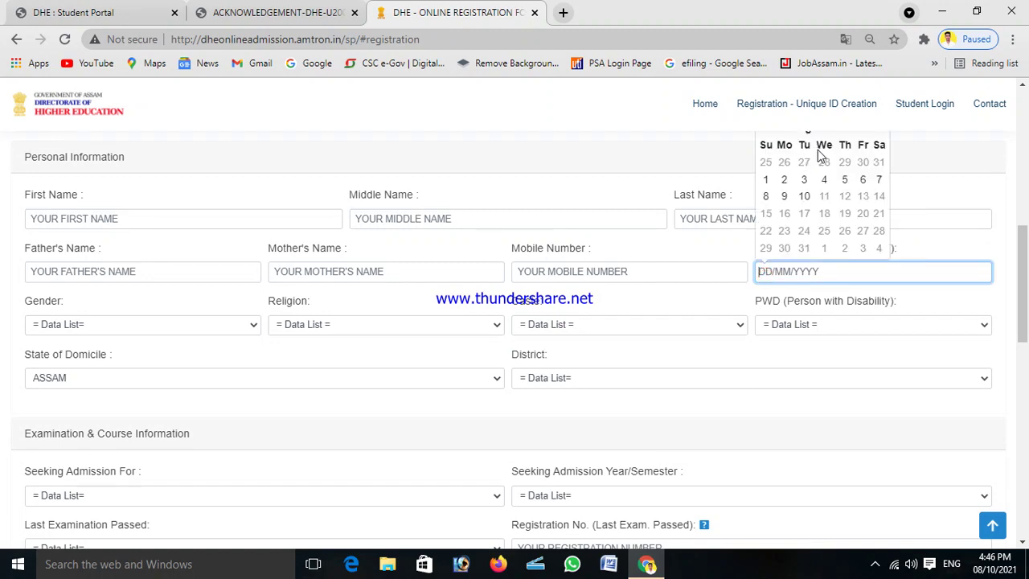
scroll(841, 166, "up", 3)
left_click(830, 354)
left_click(830, 354)
left_click(830, 354)
left_click(764, 357)
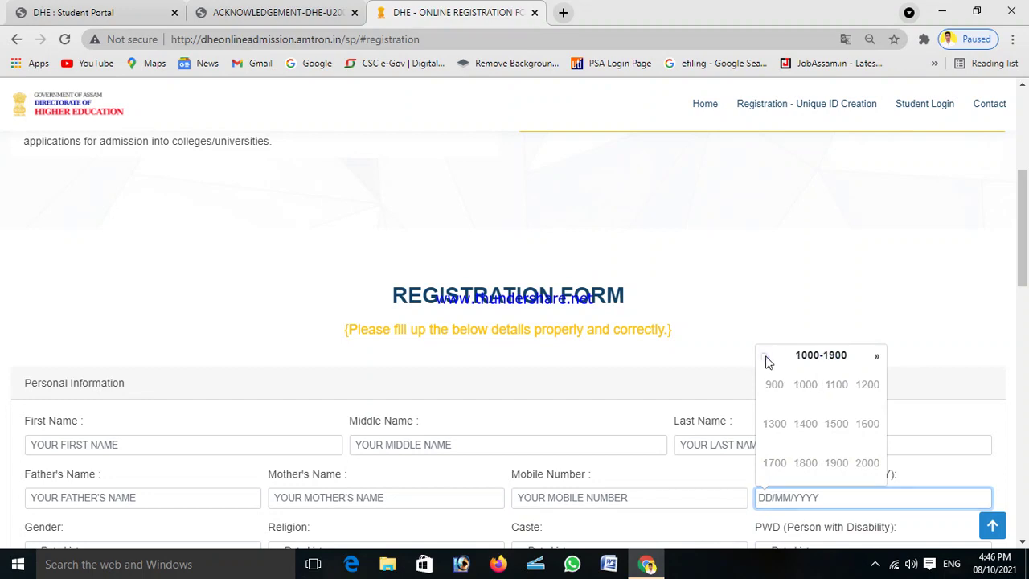
left_click(932, 471)
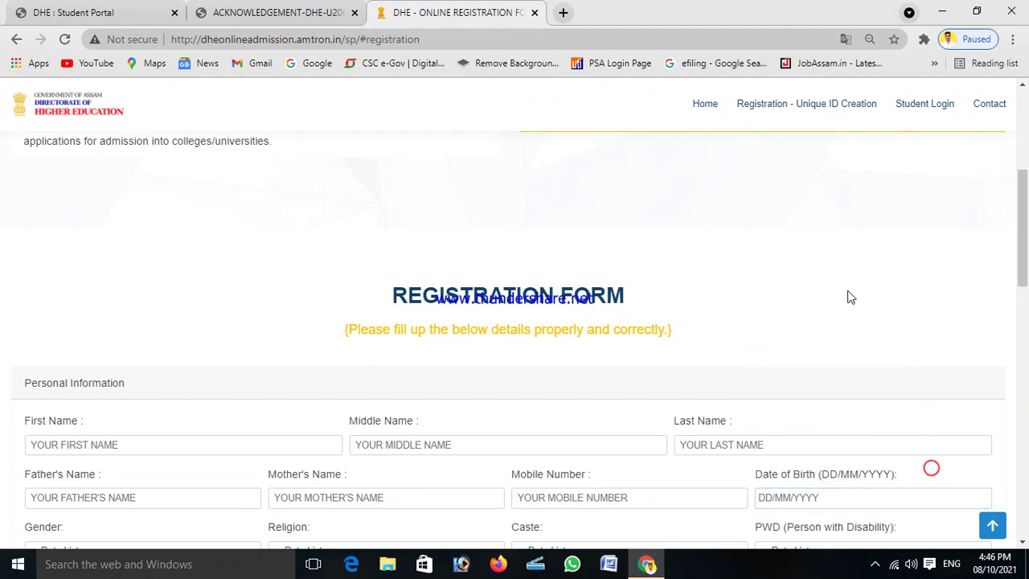
Step: Set the gender to Male in the Personal Information section
scroll(829, 313, "down", 3)
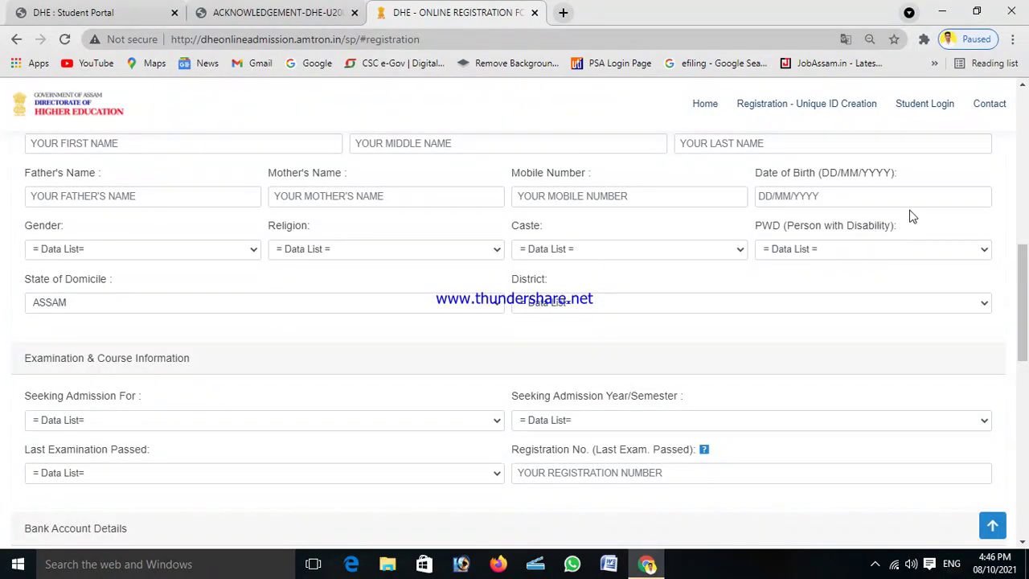
left_click(242, 253)
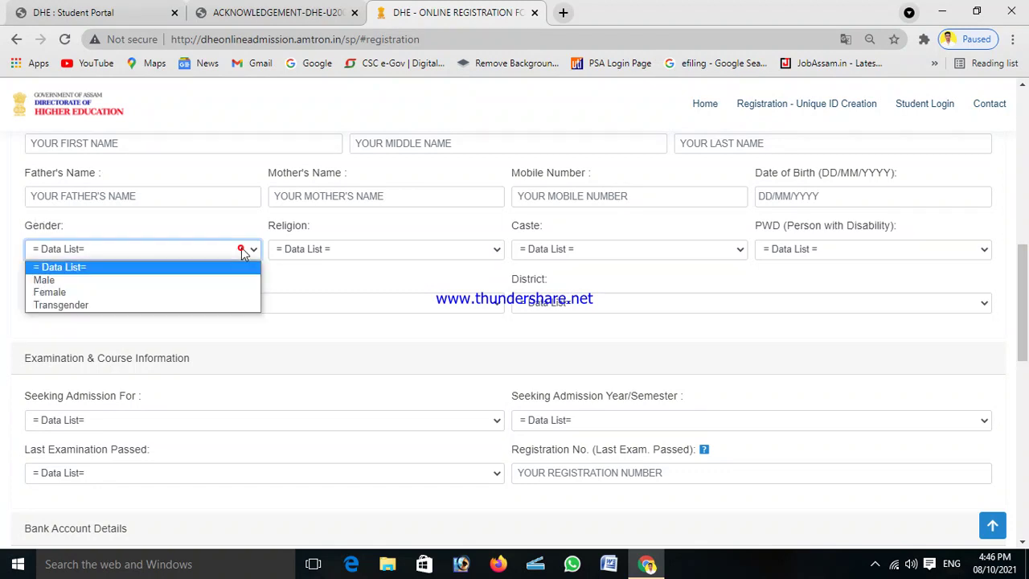
key("Up")
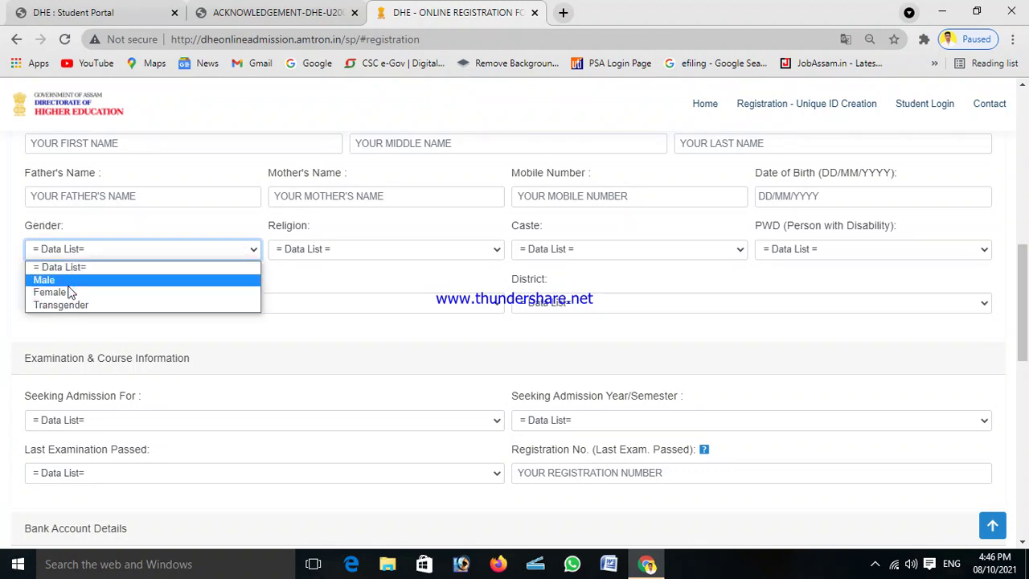
key("Return")
left_click(183, 248)
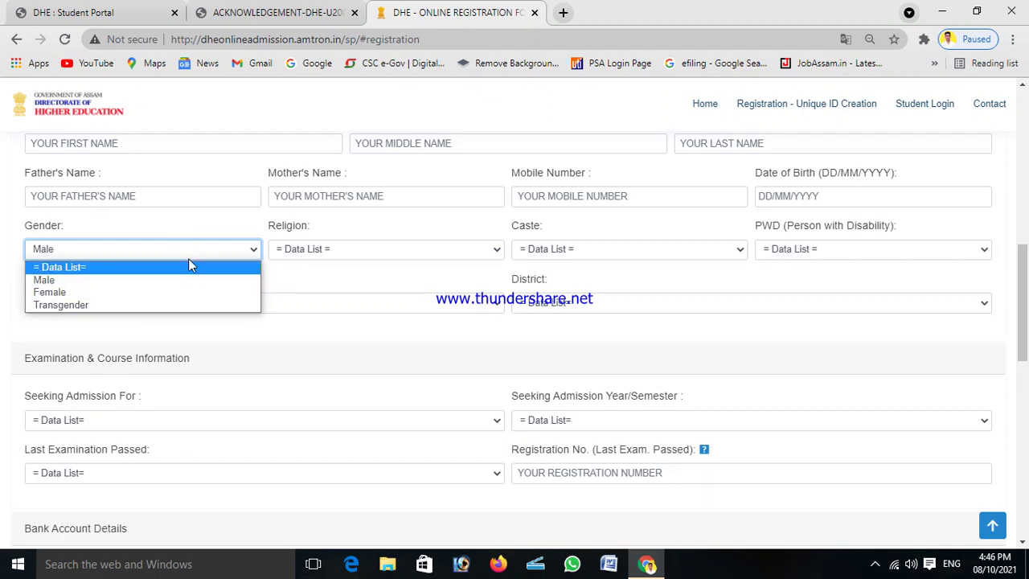
left_click(161, 243)
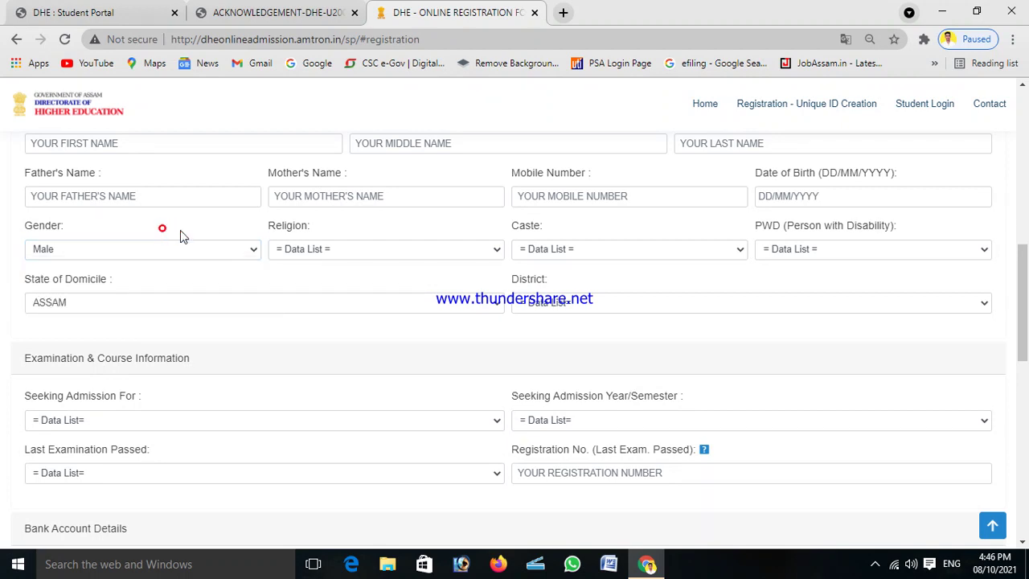
Step: Review the options offered for Religion and Caste without choosing any
left_click(456, 252)
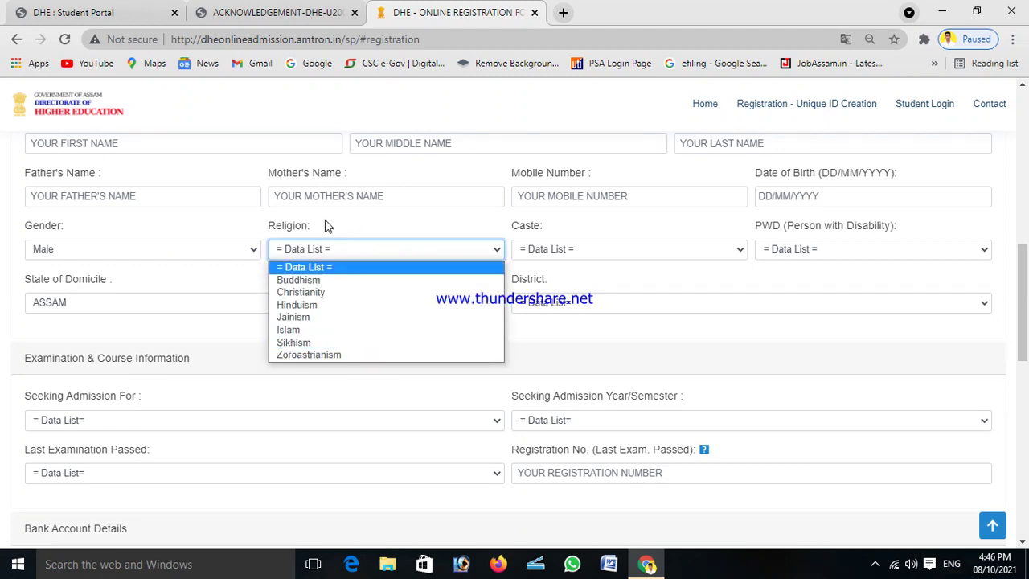
left_click(206, 220)
left_click(725, 249)
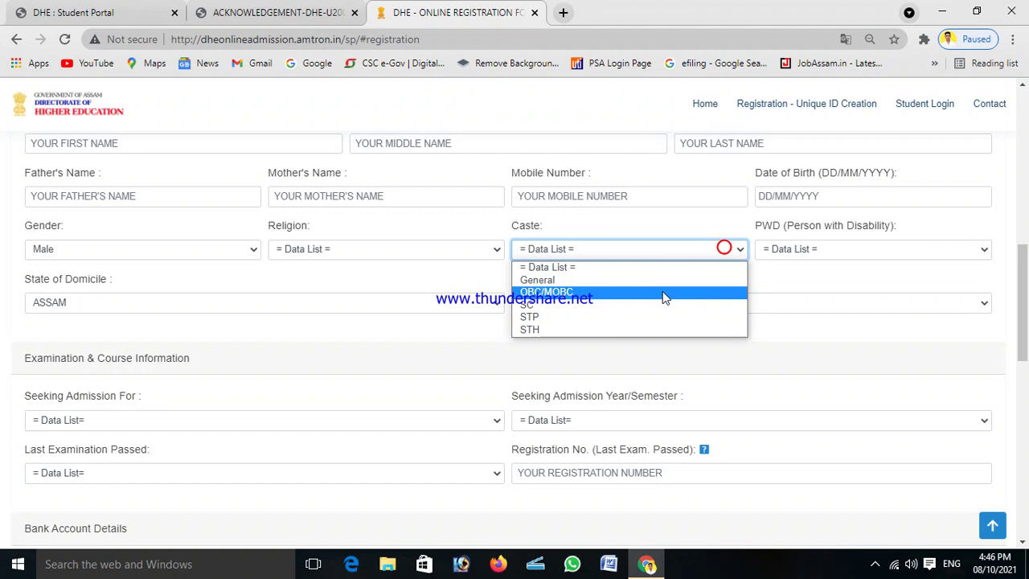
left_click(820, 277)
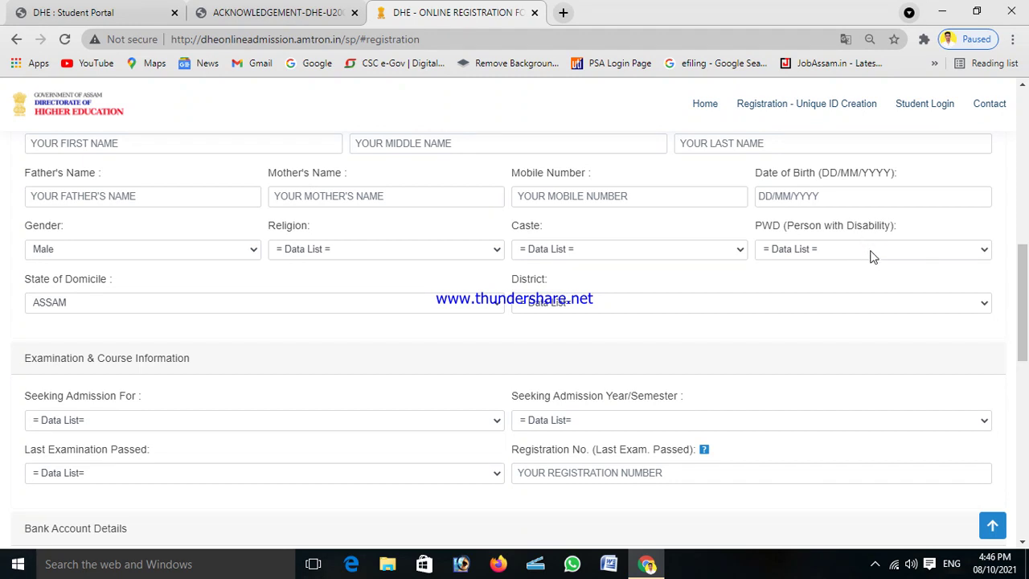
Step: Set PWD (Person with Disability) to NO and choose ASSAM as the state of domicile
left_click(871, 251)
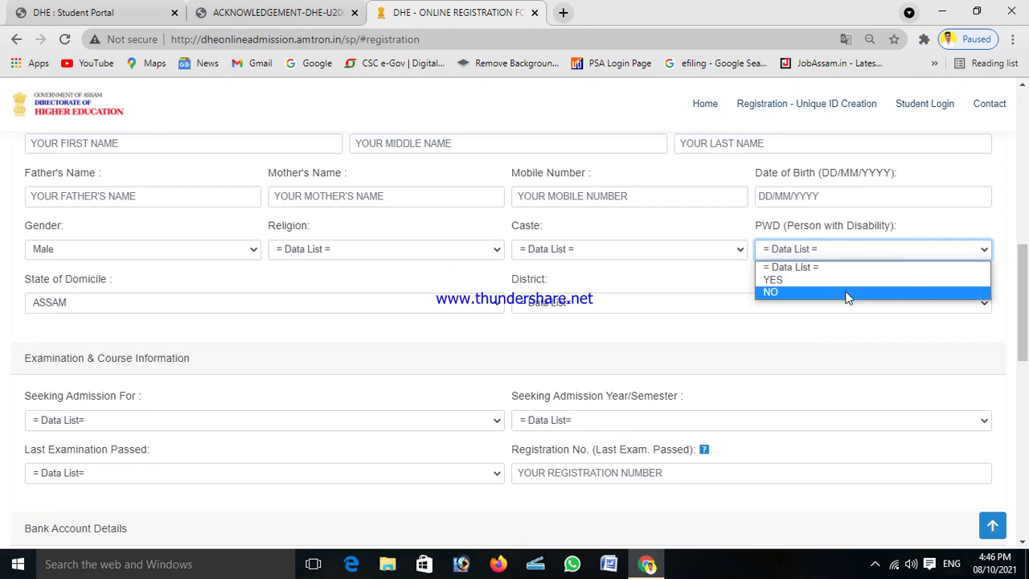
left_click(849, 294)
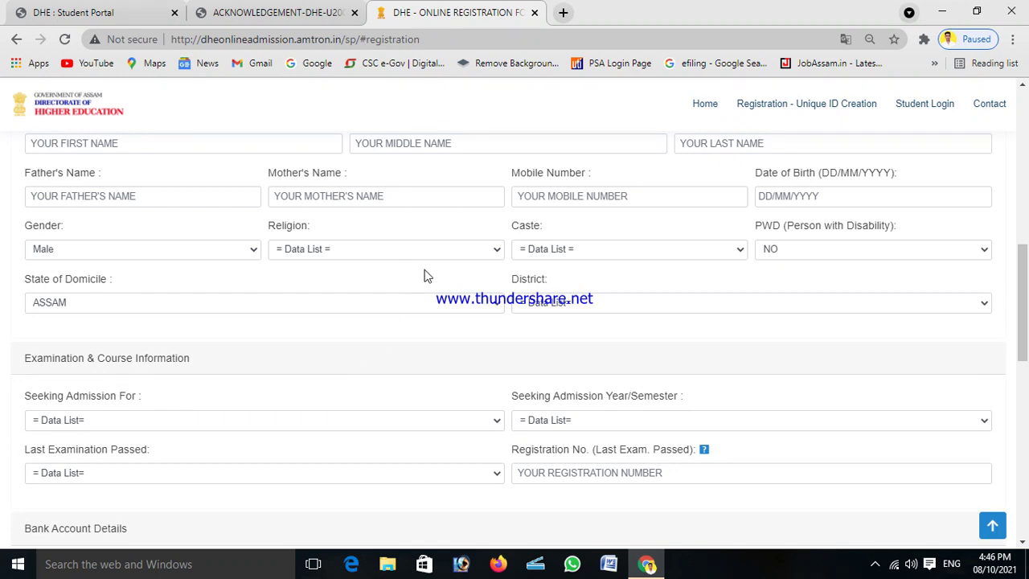
left_click(492, 303)
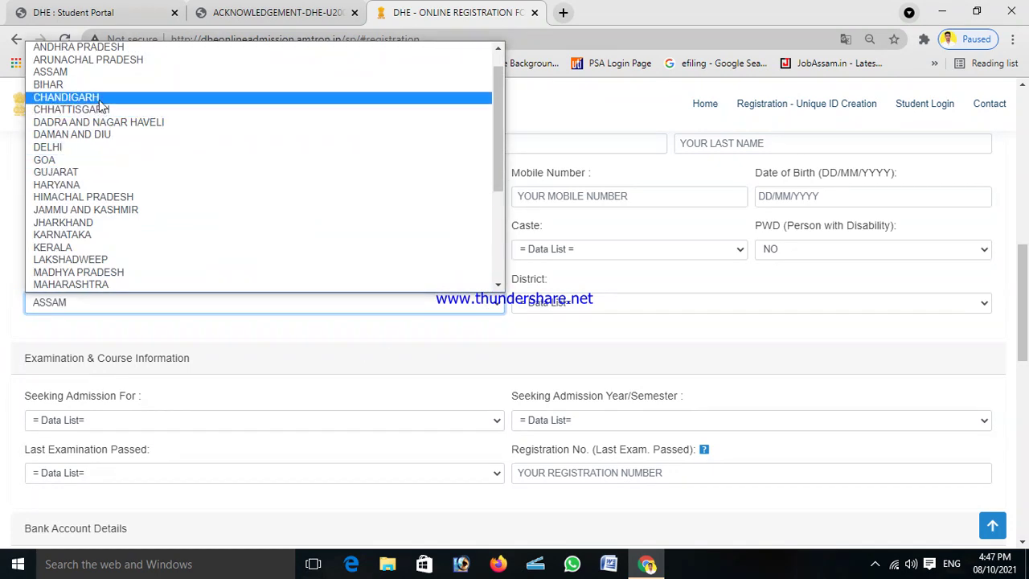
left_click(103, 67)
left_click(367, 277)
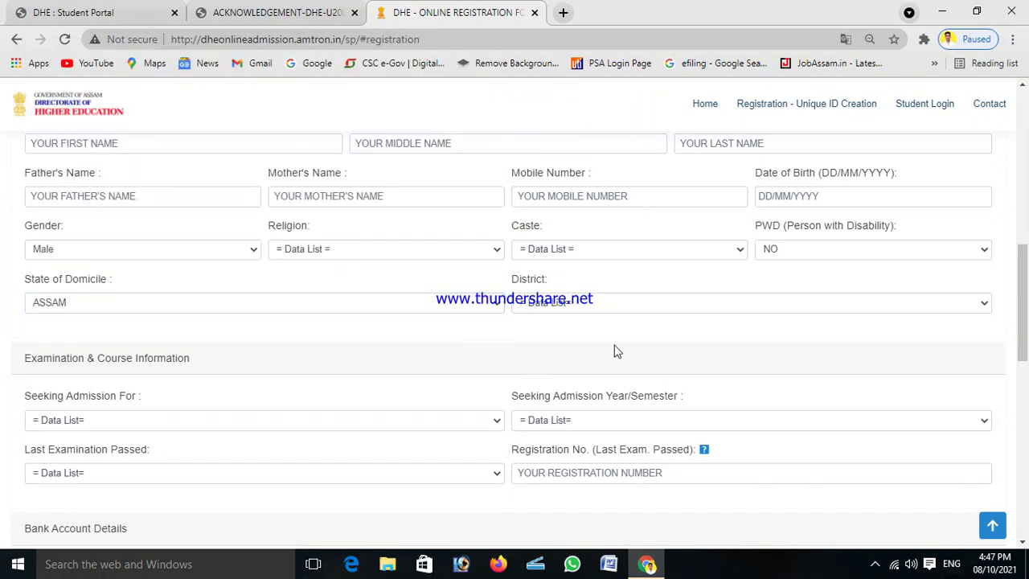
Step: Choose BONGAIGAON as the district in the Personal Information section
left_click(818, 304)
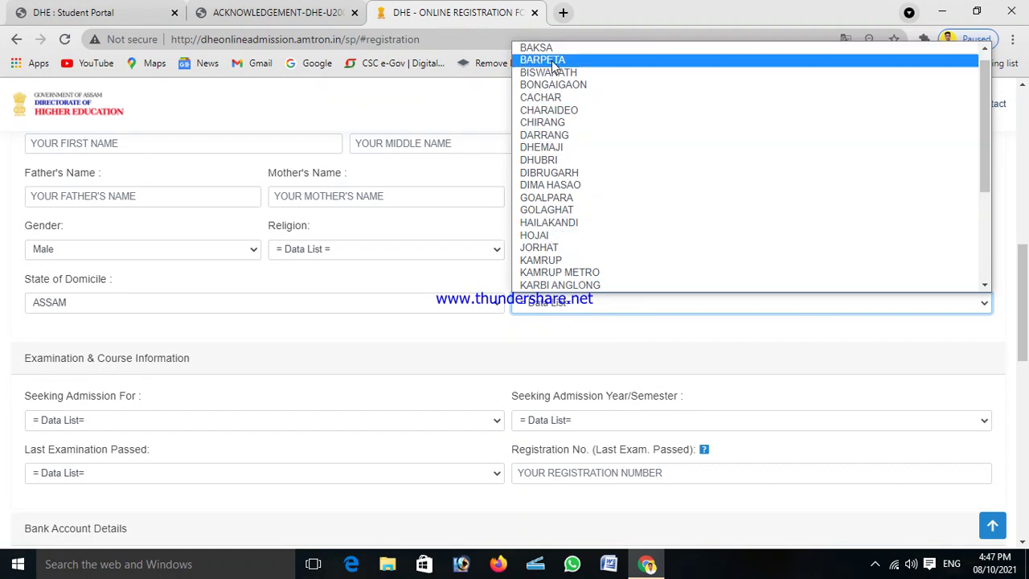
left_click(585, 85)
left_click(474, 342)
Step: Set Seeking Admission For to HS and the admission year/semester to FIRST YEAR
scroll(296, 349, "down", 2)
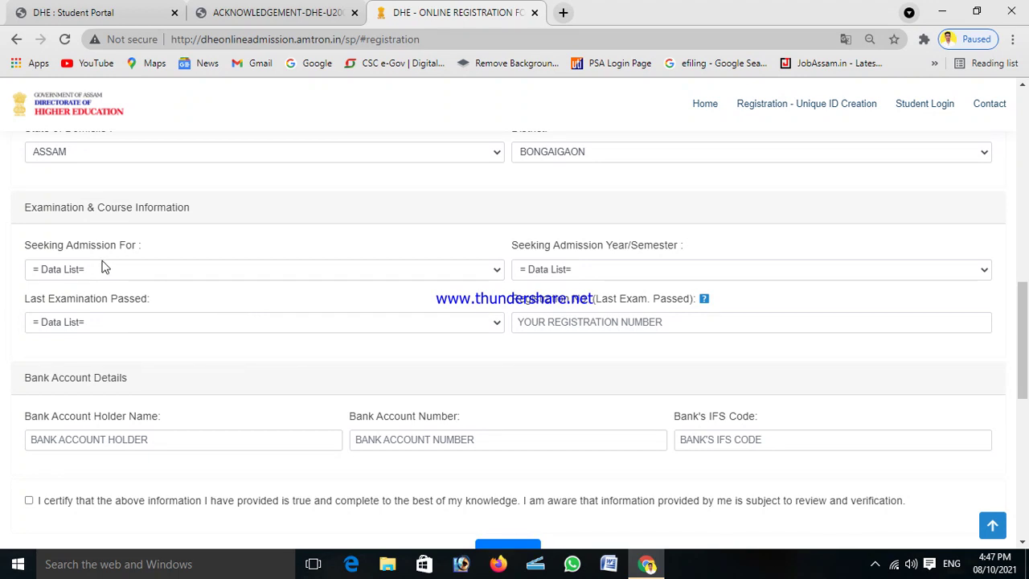
left_click_drag(25, 246, 161, 254)
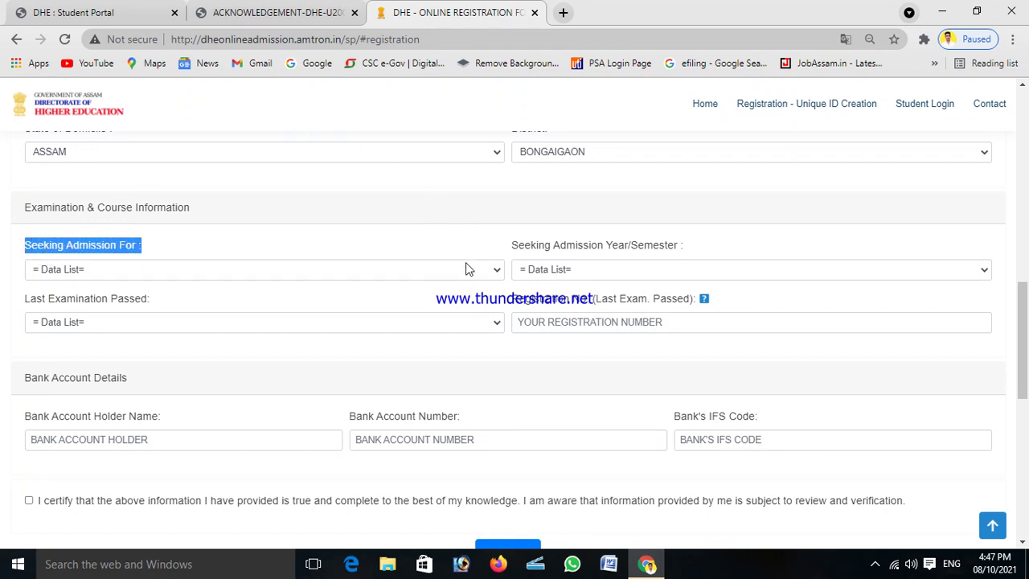
left_click(497, 272)
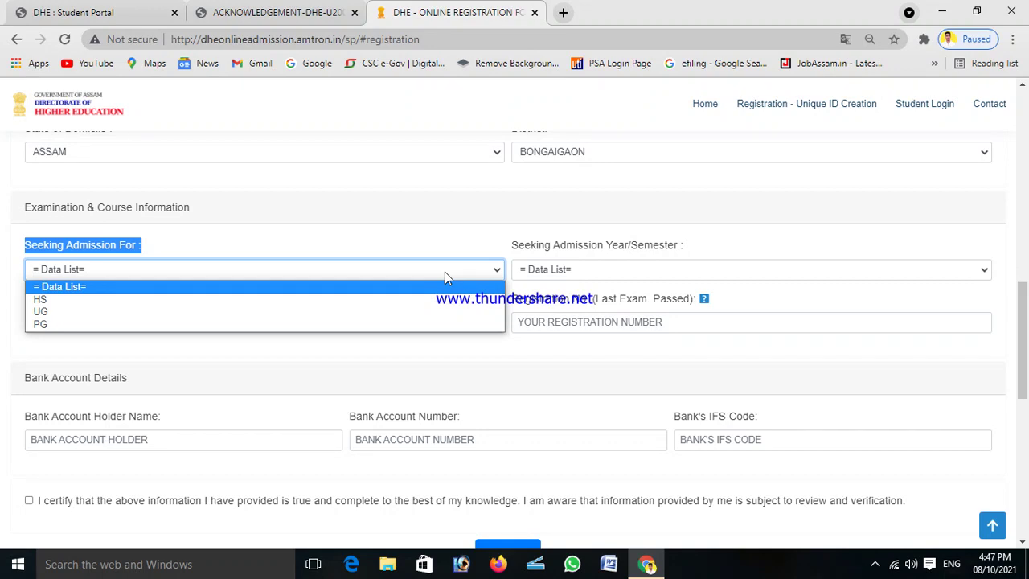
left_click(179, 305)
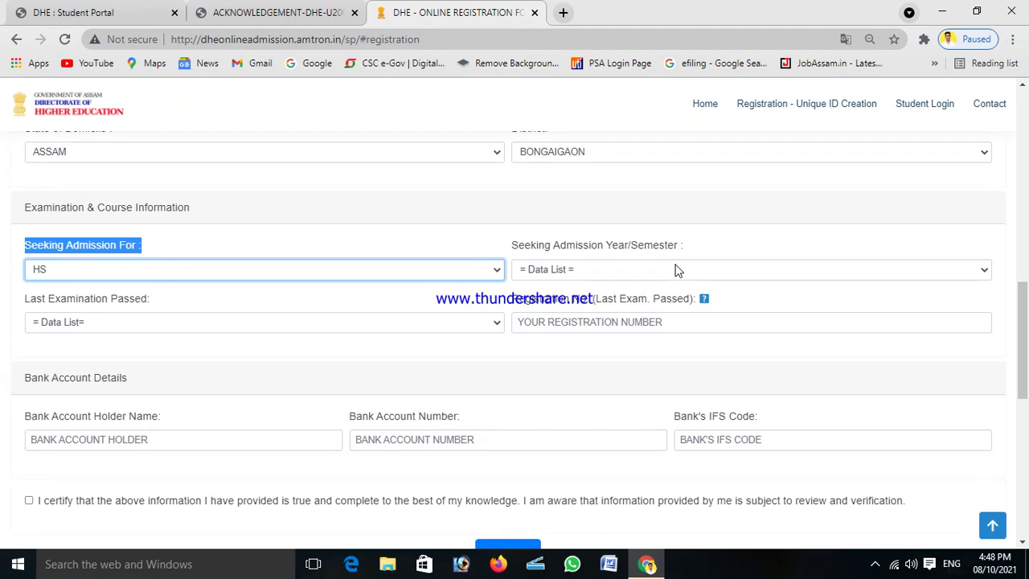
left_click(879, 271)
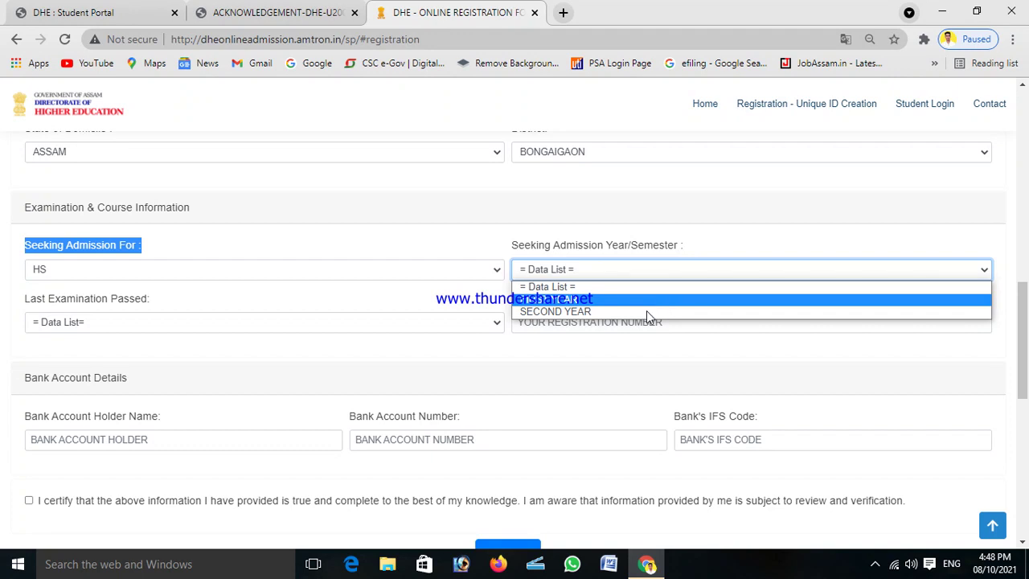
left_click(568, 299)
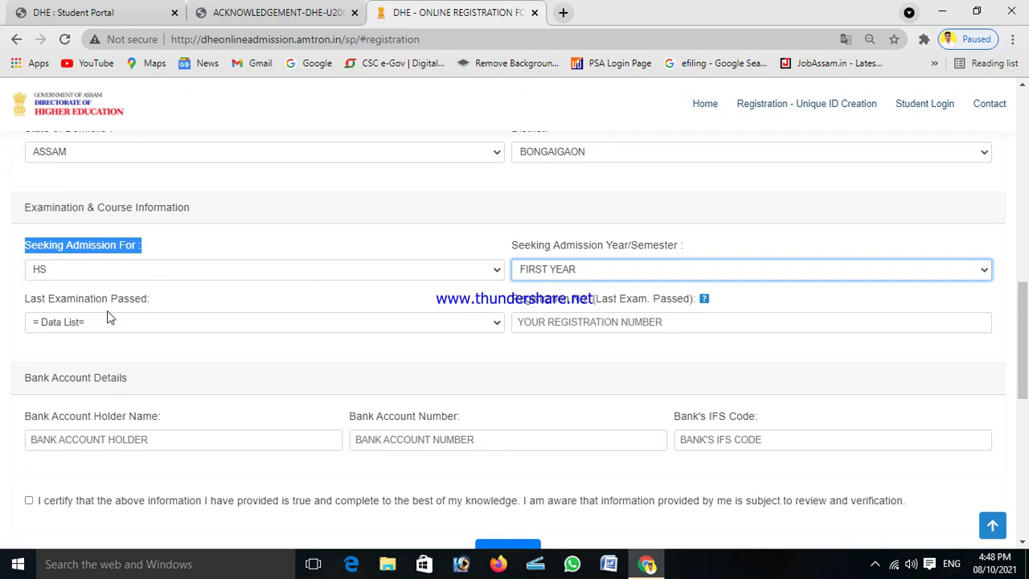
Step: Set Last Examination Passed to HSLC in the Examination & Course Information section
left_click_drag(26, 299, 167, 307)
left_click(196, 304)
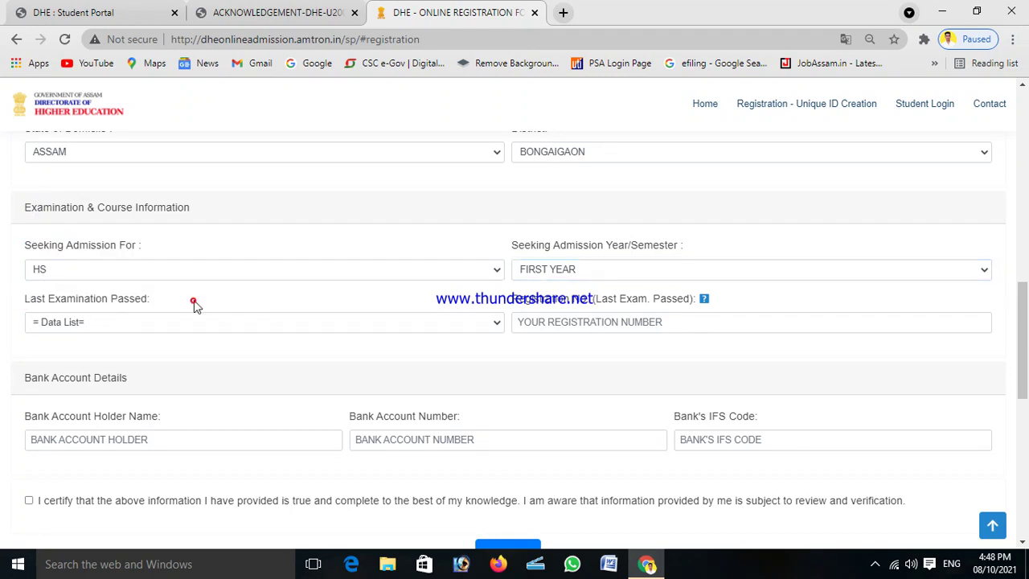
left_click(495, 324)
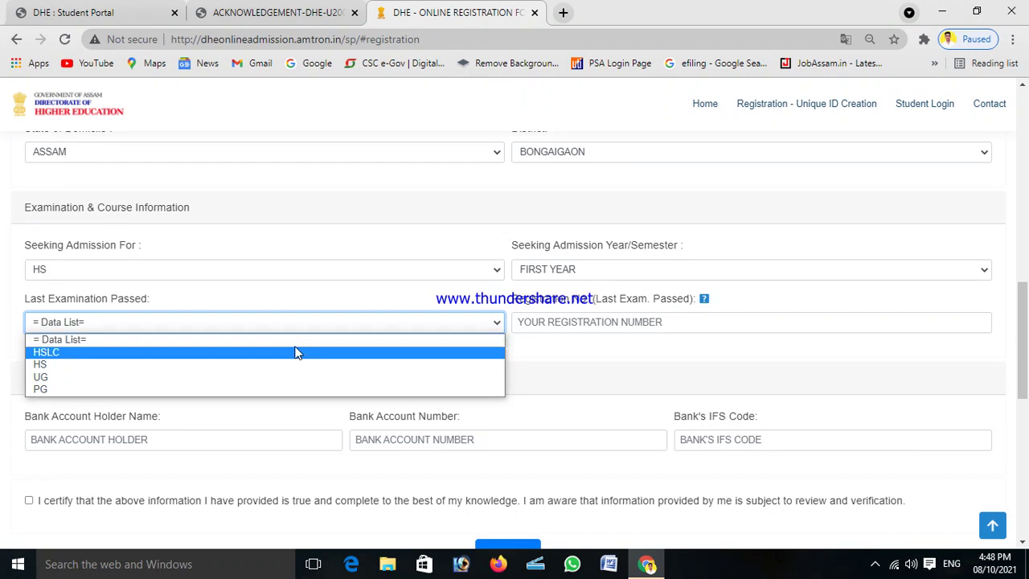
left_click(84, 354)
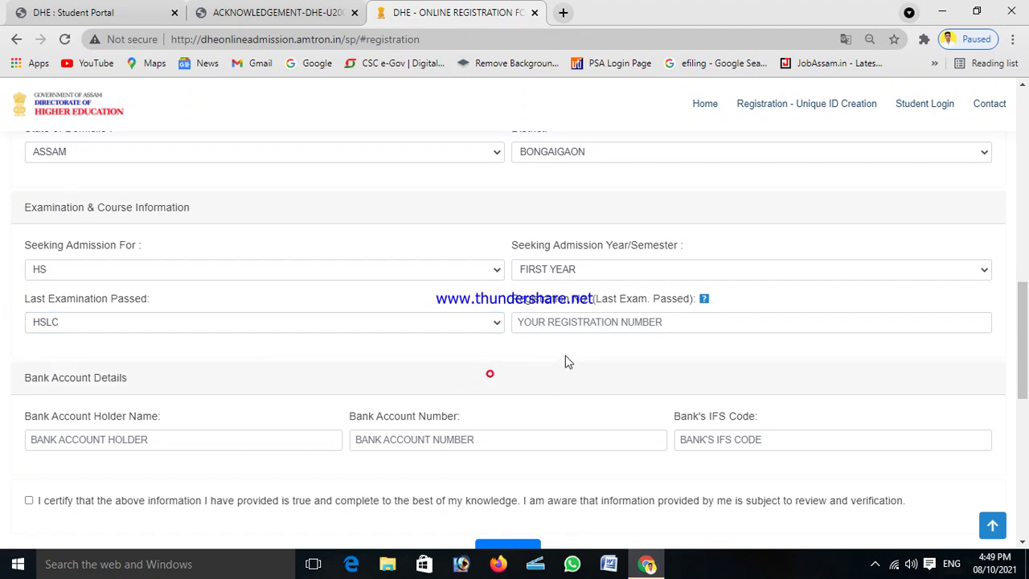
Step: Consult the Registration Number help on which number applies to HS First Year and UG Third Semester admission, and close it
left_click(605, 323)
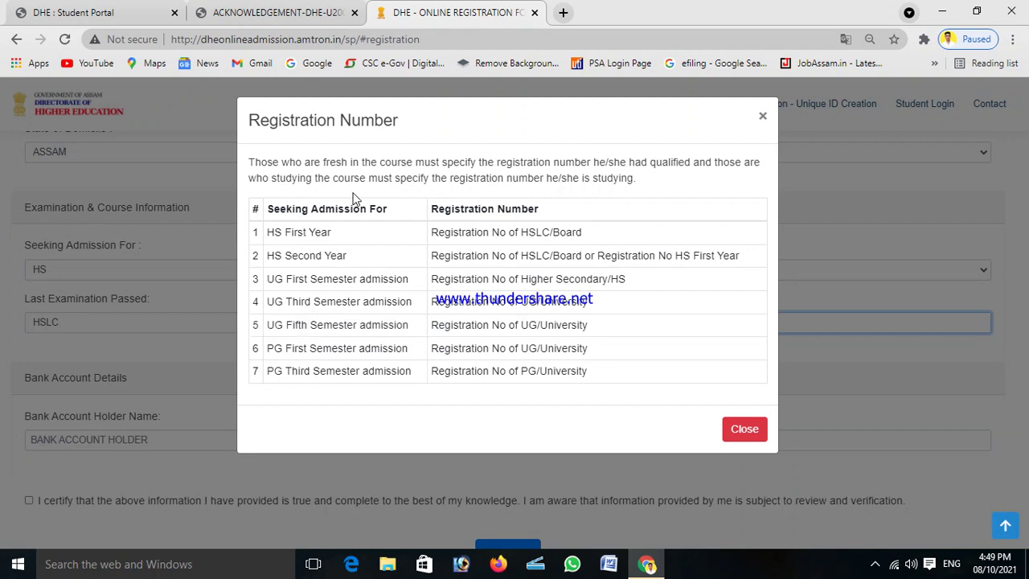
left_click_drag(268, 232, 336, 238)
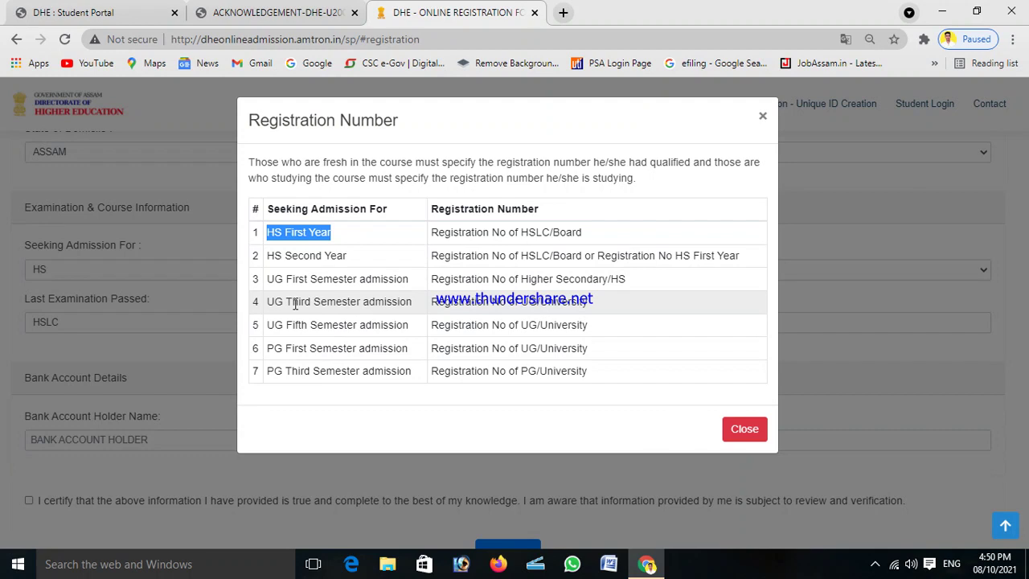
left_click_drag(432, 303, 591, 309)
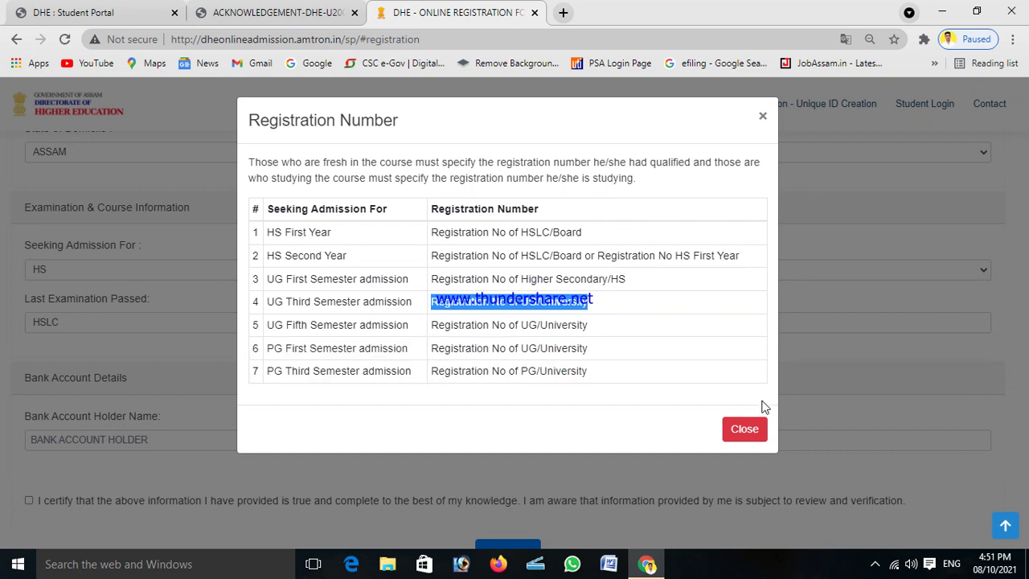
left_click(764, 430)
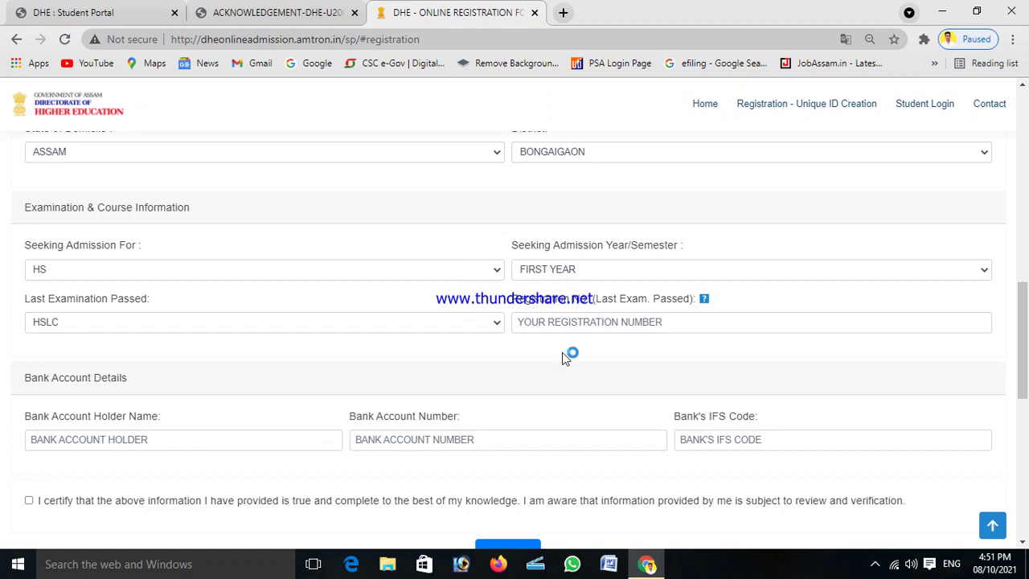
Step: Review the registration form through the Bank Account Details and tick the declaration certifying that the provided information is true and complete
left_click(568, 325)
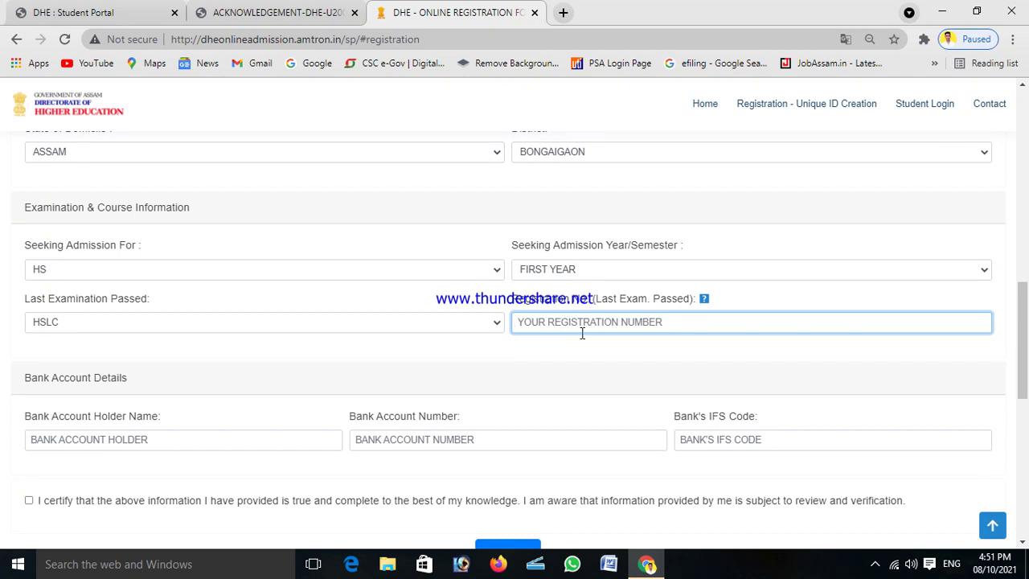
scroll(292, 358, "down", 1)
scroll(294, 359, "down", 3)
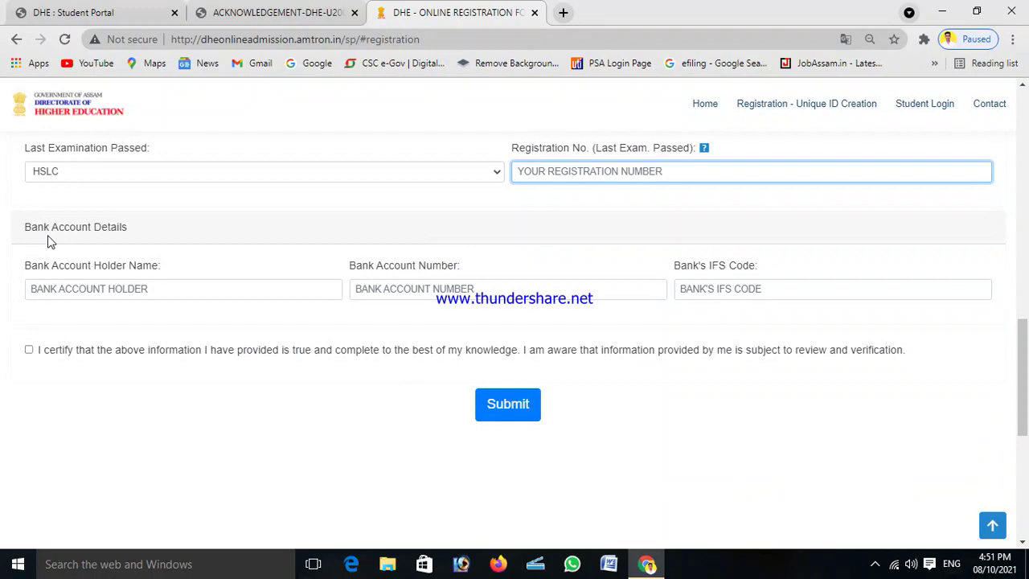
scroll(273, 294, "down", 4)
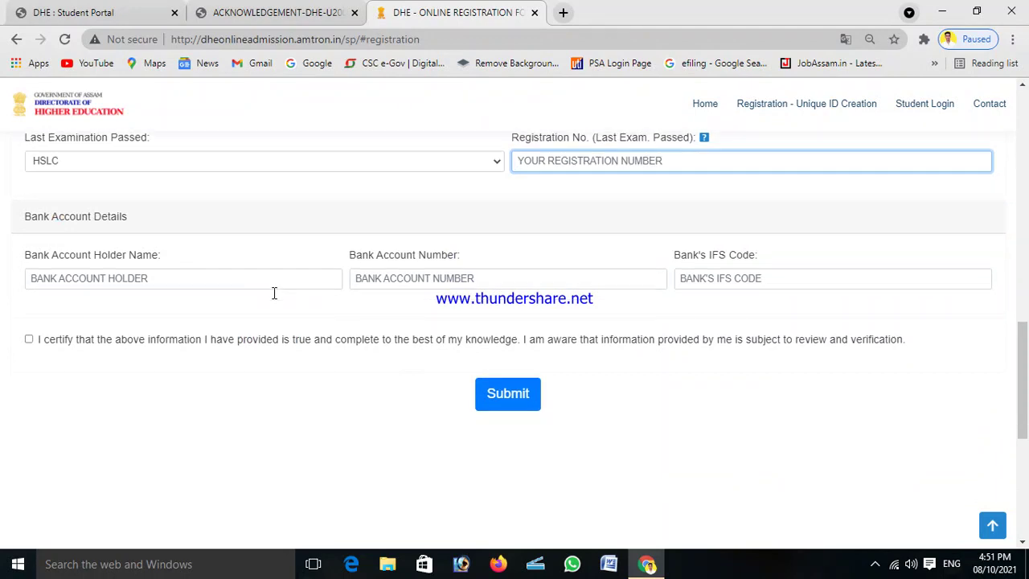
scroll(273, 298, "up", 4)
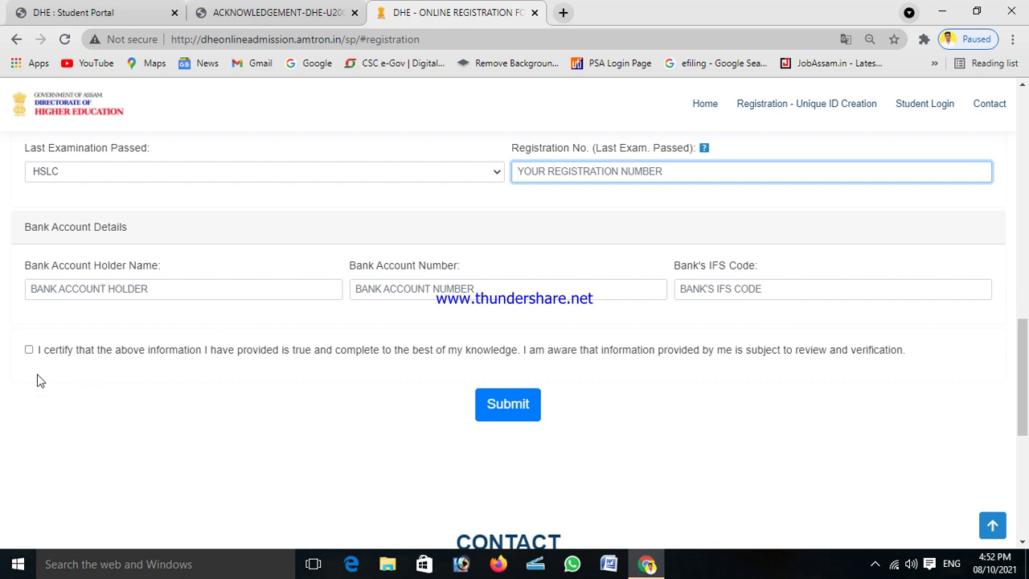
scroll(437, 305, "up", 9)
scroll(382, 406, "down", 2)
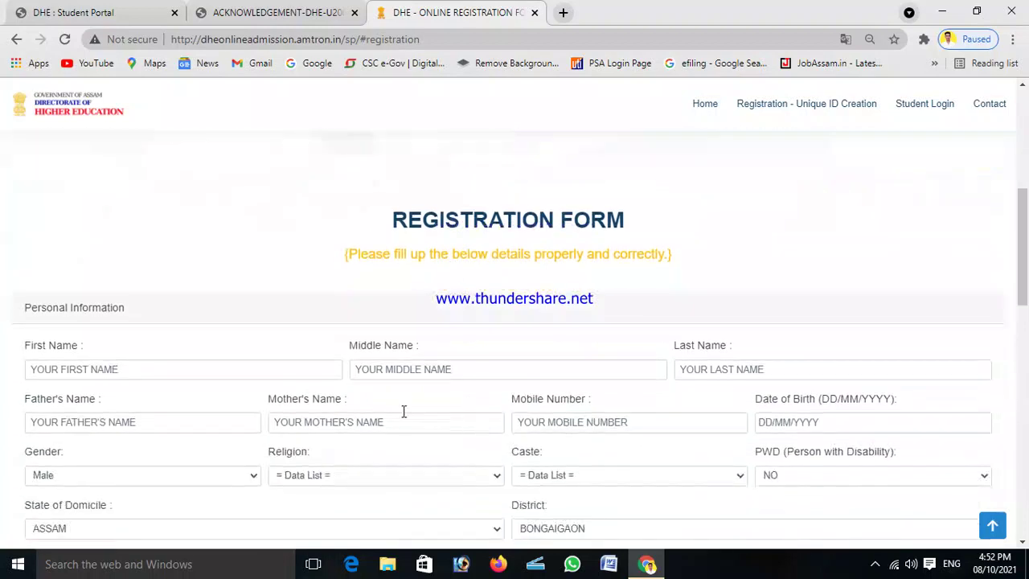
scroll(402, 361, "down", 2)
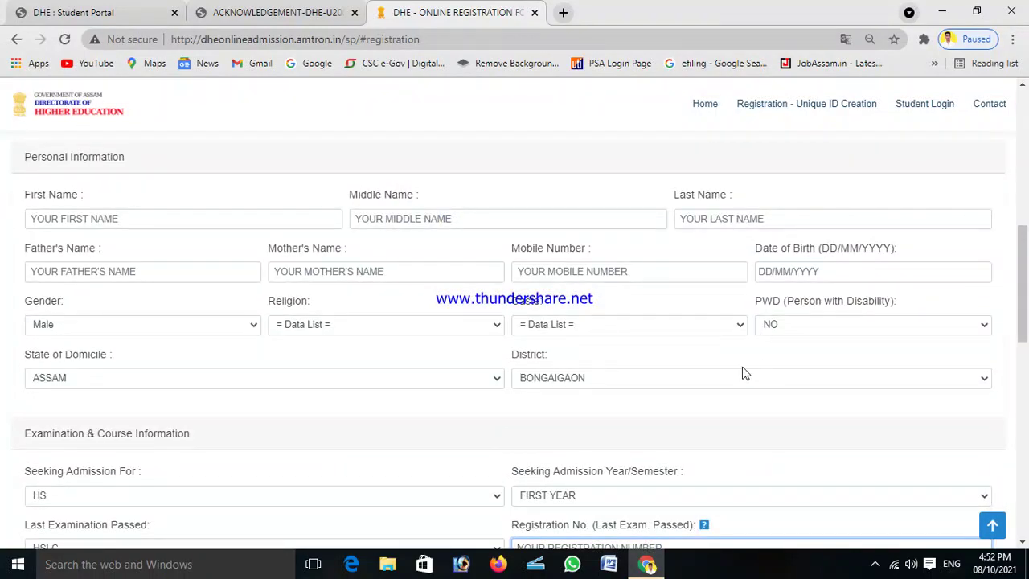
scroll(544, 367, "down", 5)
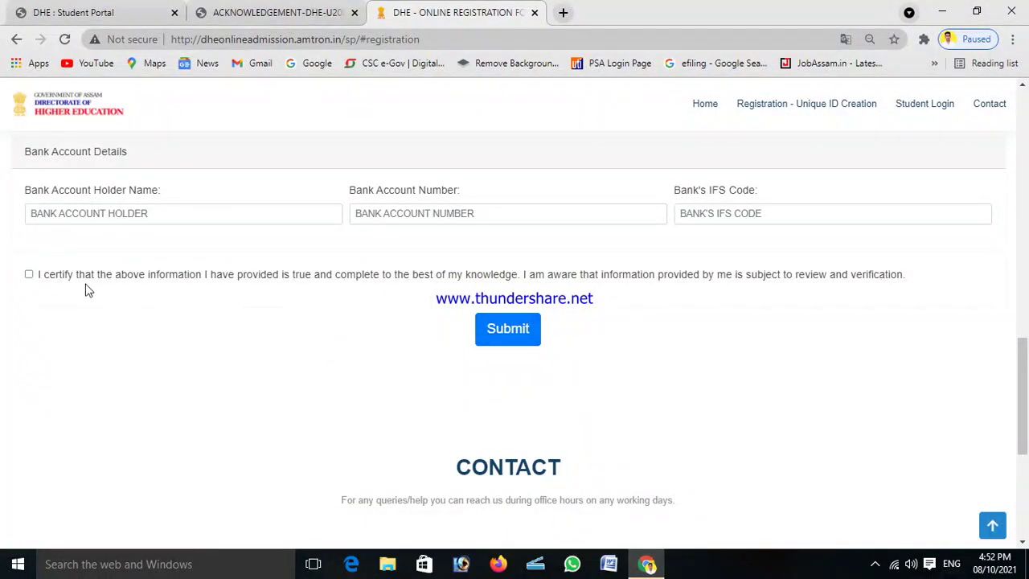
left_click(29, 275)
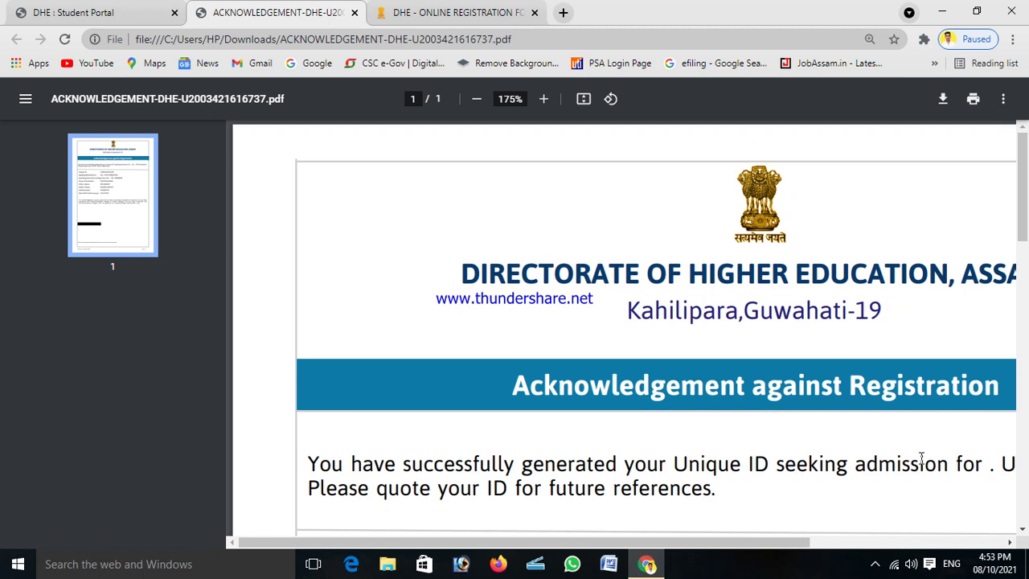
Step: Return from the acknowledgement PDF to the beginning of the DHE online registration page
left_click(445, 12)
scroll(598, 299, "up", 15)
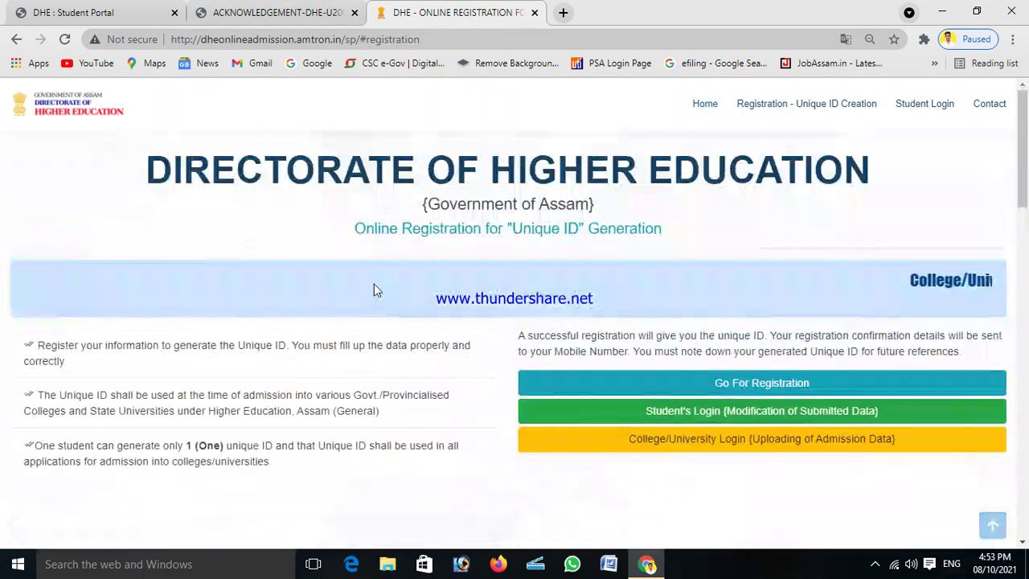